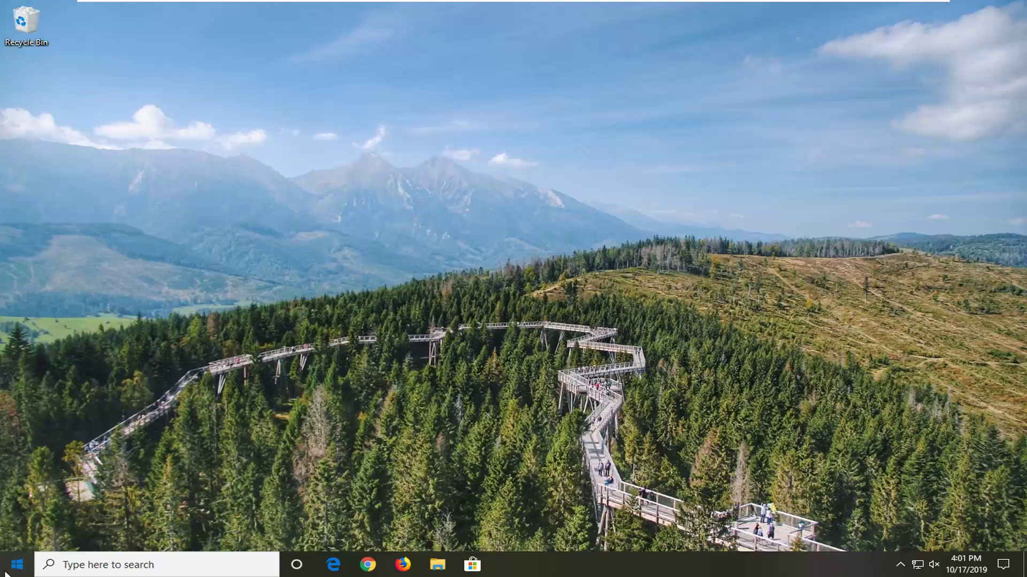
# Search the Start menu for 'control panel' and launch the Control Panel best match
pyautogui.click(6, 573)
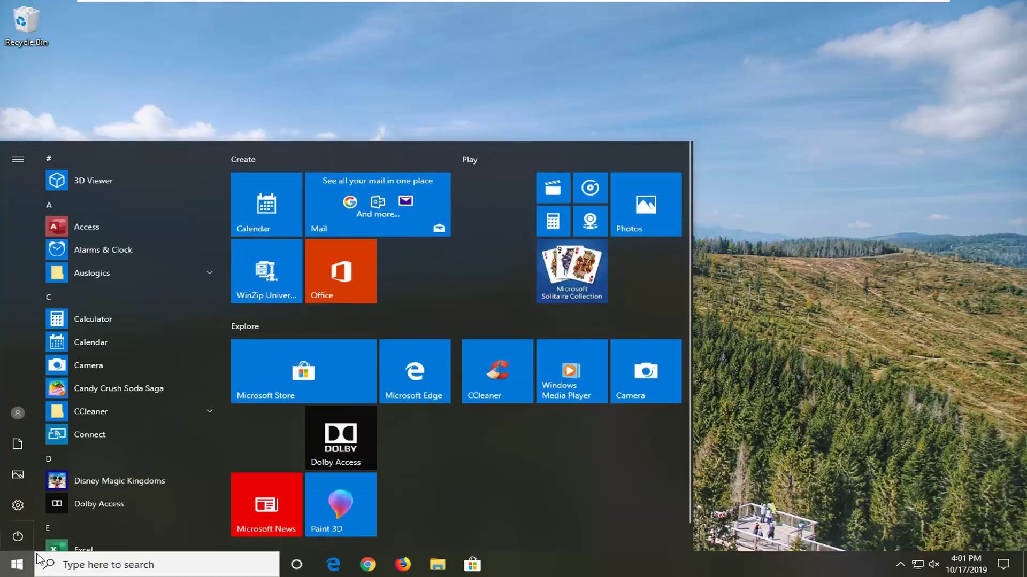
pyautogui.click(98, 565)
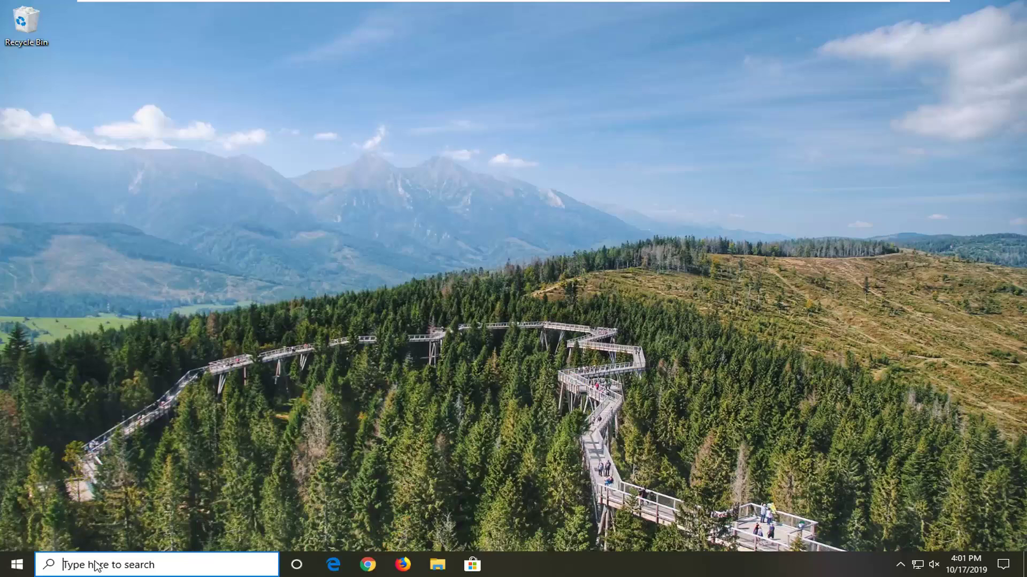
pyautogui.write('control panel')
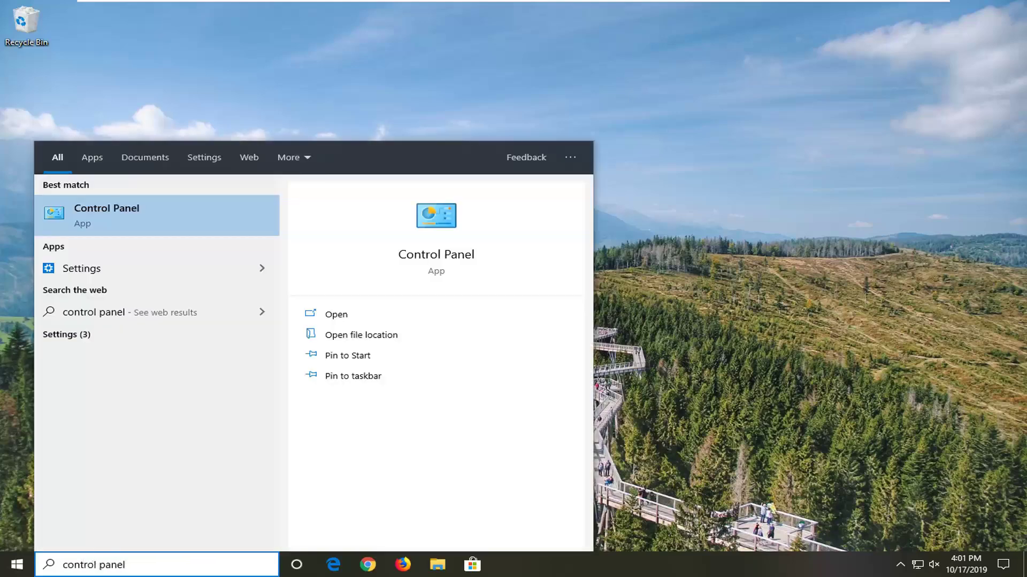
pyautogui.click(134, 216)
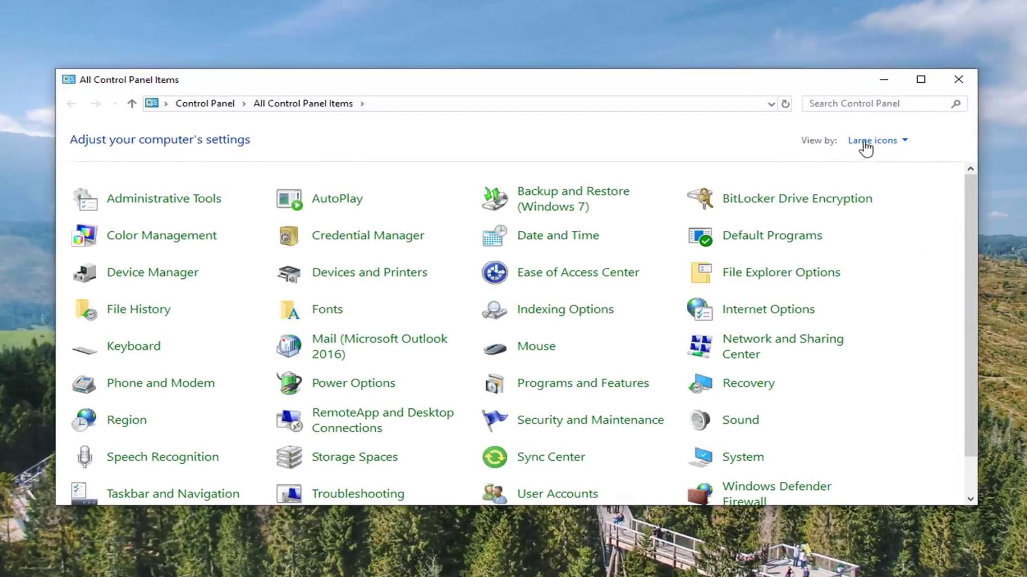
# Switch Control Panel to Category view and go to Network and Internet's network status and tasks
pyautogui.click(877, 141)
pyautogui.click(878, 160)
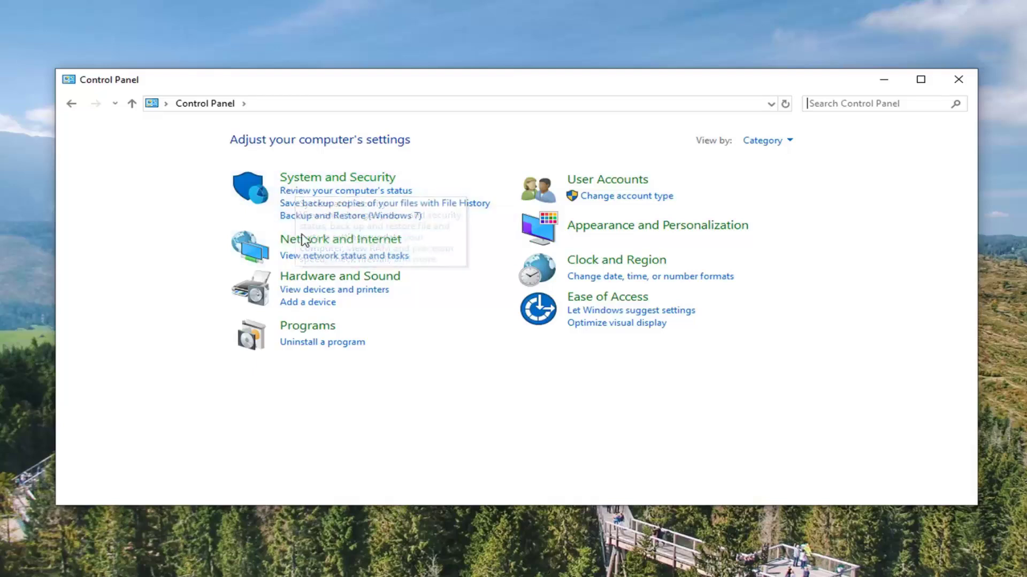
pyautogui.click(367, 244)
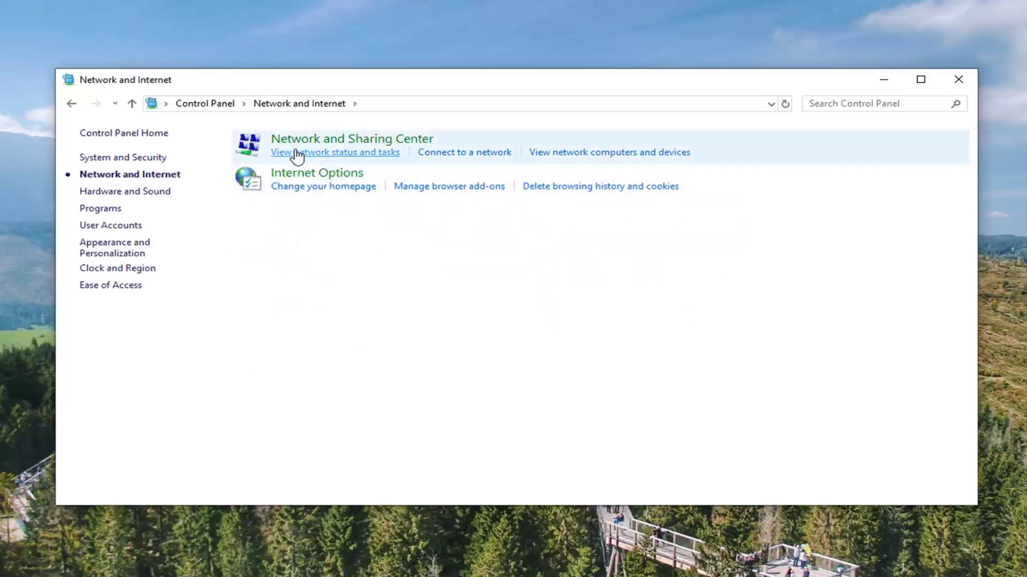
pyautogui.click(359, 155)
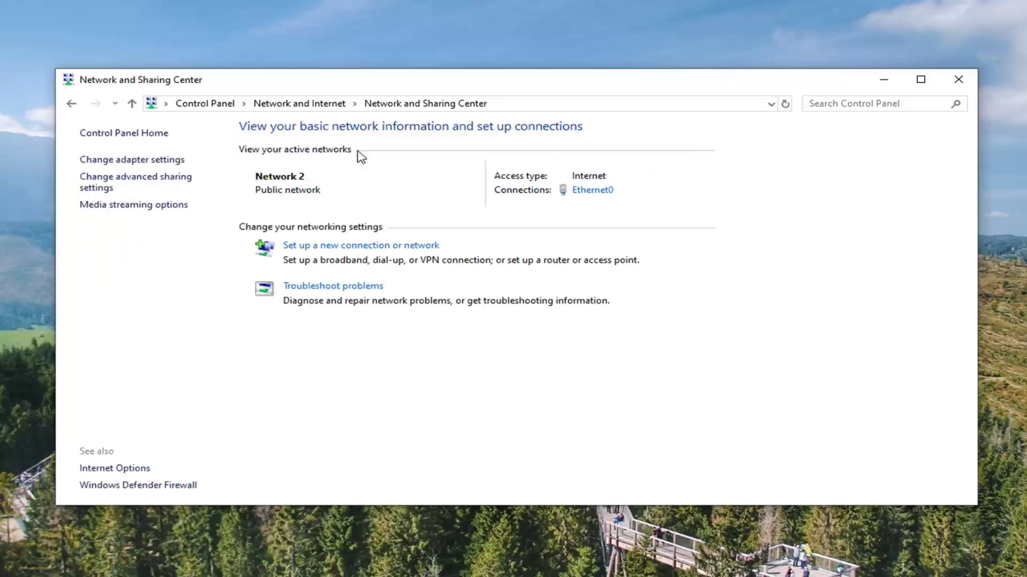
# From Ethernet0's status, open its Properties and then the Internet Protocol Version 4 (TCP/IPv4) properties
pyautogui.click(588, 191)
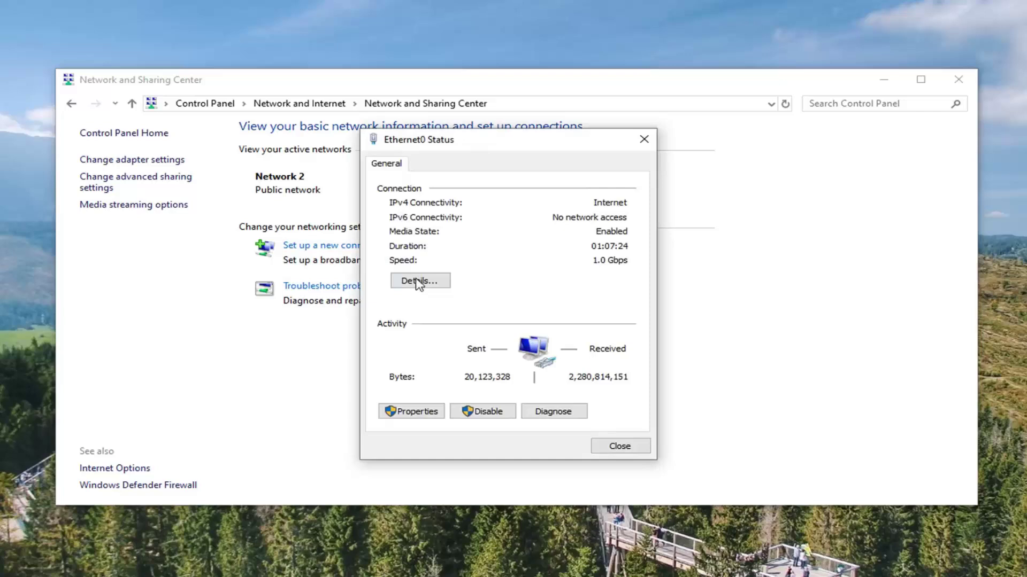
pyautogui.click(412, 412)
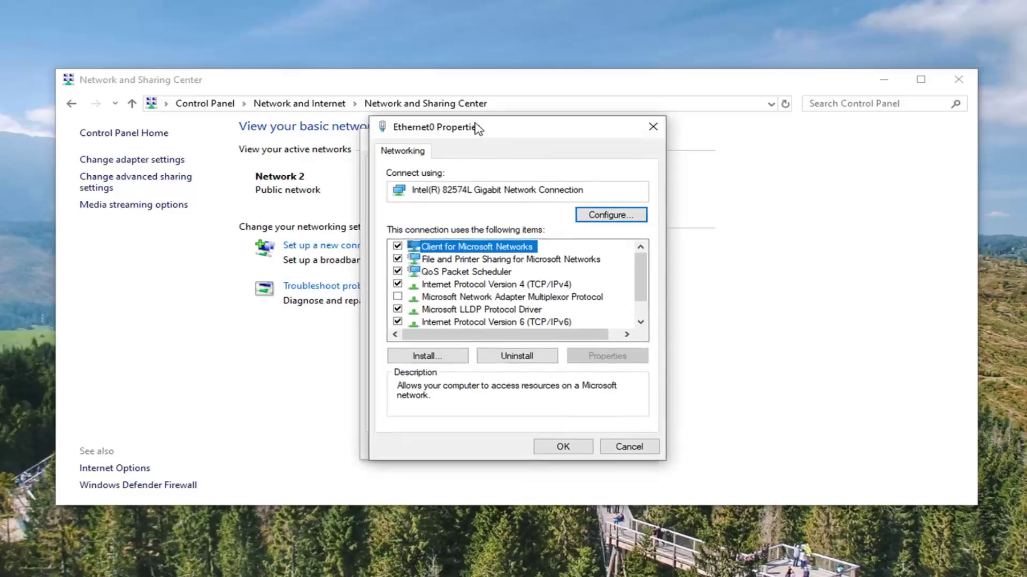
pyautogui.moveTo(485, 161); pyautogui.dragTo(481, 131)
pyautogui.click(468, 279)
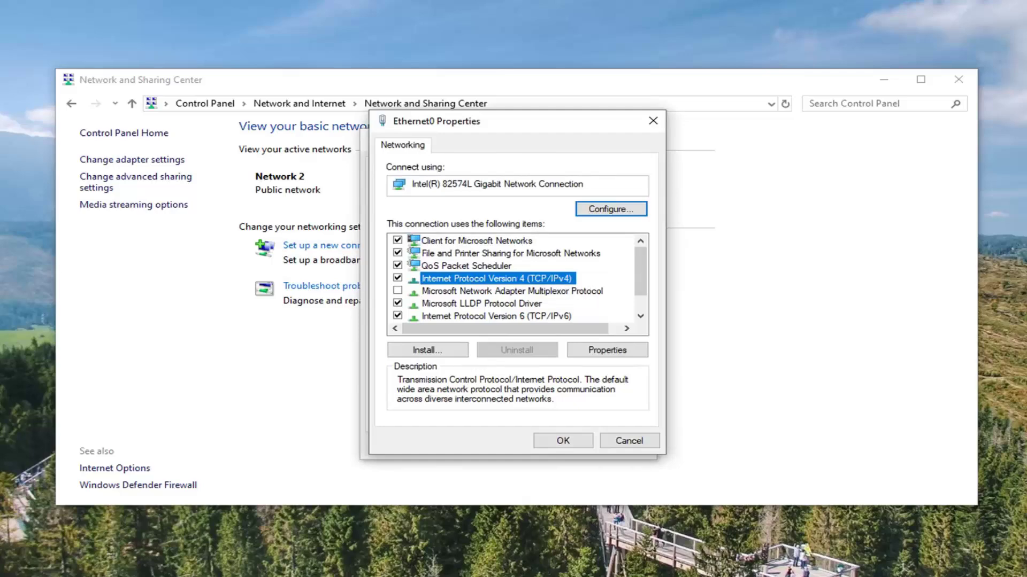
pyautogui.click(607, 350)
pyautogui.moveTo(543, 181); pyautogui.dragTo(515, 105)
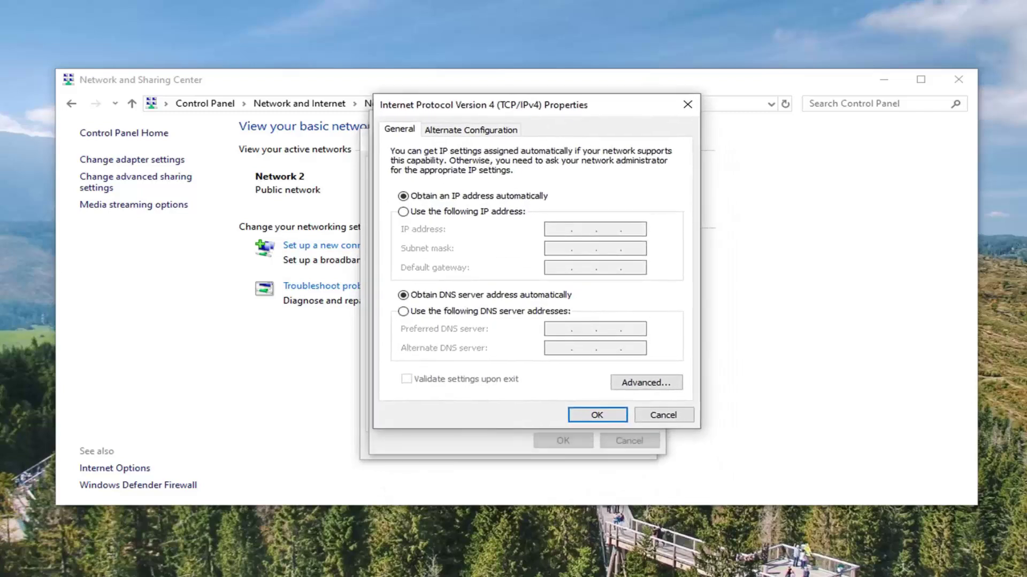
# Set Ethernet0's IPv4 DNS servers to 8.8.8.8 and 8.8.4.4, then confirm and close Properties
pyautogui.click(404, 312)
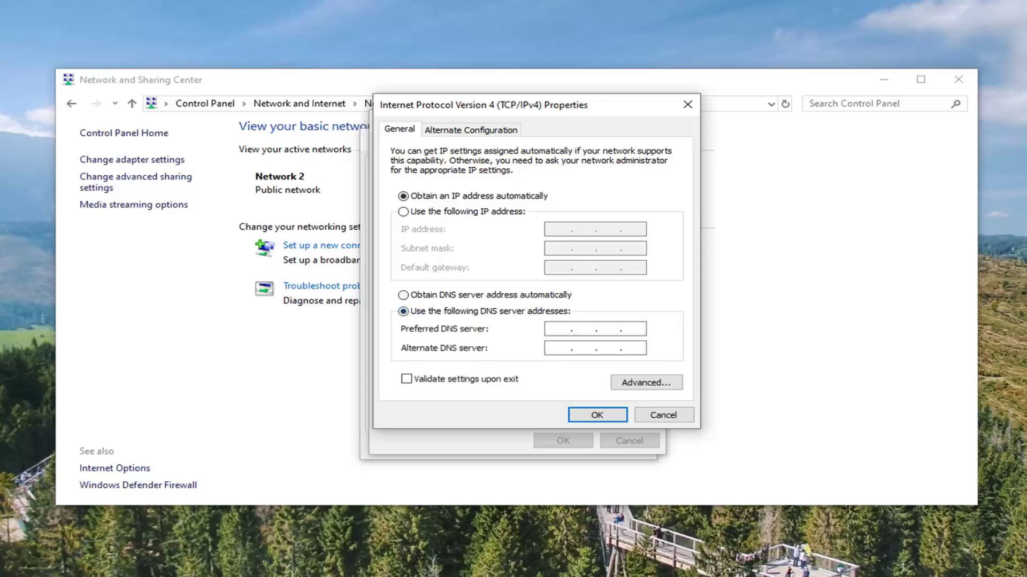
pyautogui.click(559, 328)
pyautogui.write('8.8.88.8')
pyautogui.click(607, 329)
pyautogui.press('BackSpace')
pyautogui.press('Tab')
pyautogui.write('8.8')
pyautogui.click(597, 416)
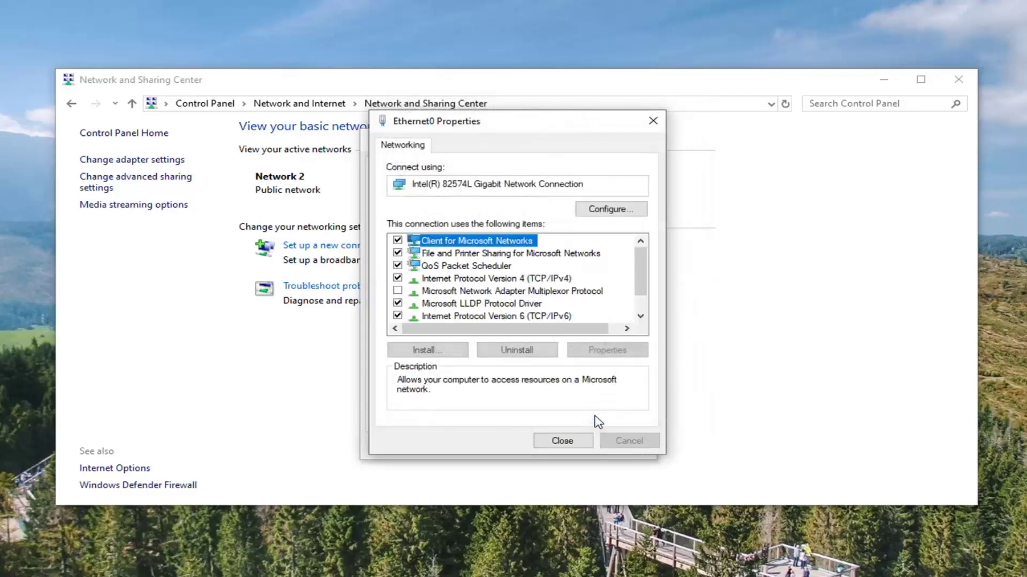
pyautogui.click(571, 446)
# Close the Ethernet0 status window and run Command Prompt as administrator from a 'cmd' Start search
pyautogui.click(644, 141)
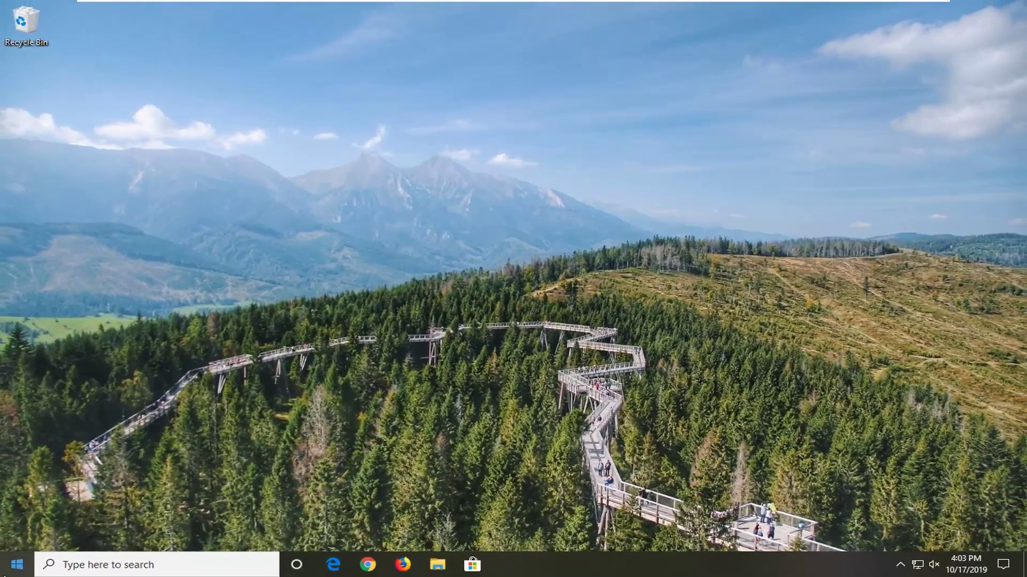
pyautogui.click(7, 571)
pyautogui.write('cmd')
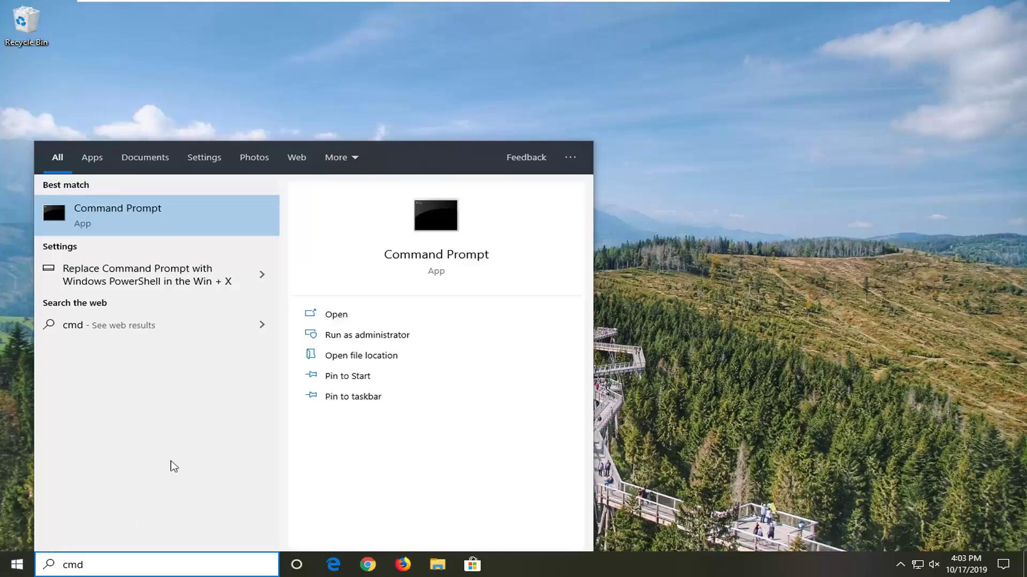
pyautogui.rightClick(113, 219)
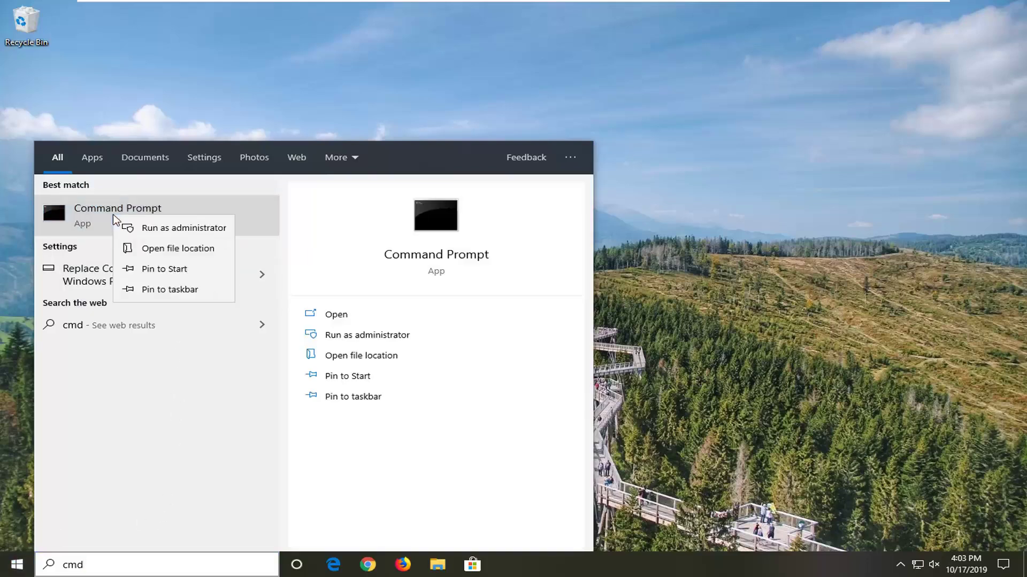
pyautogui.click(167, 229)
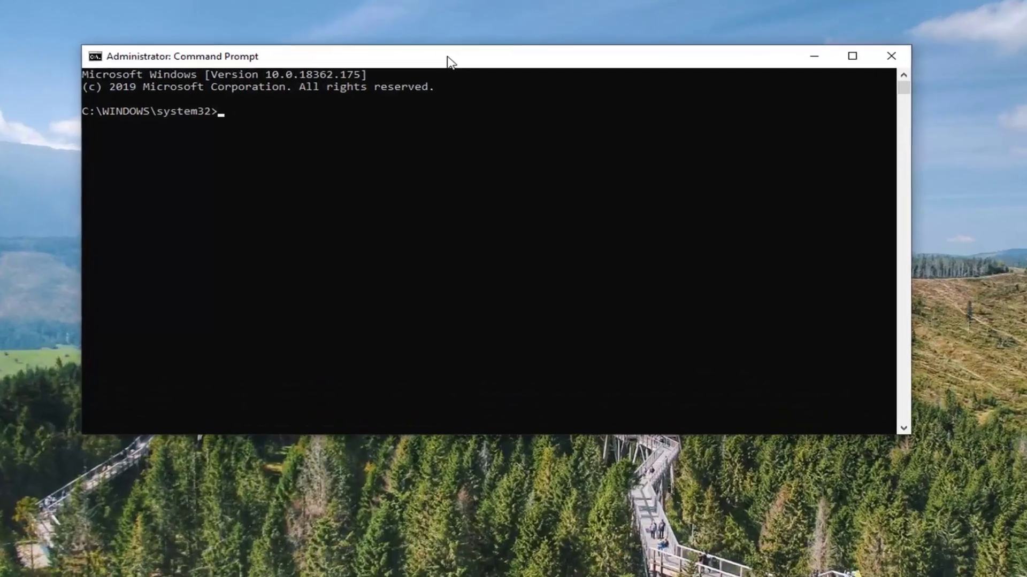
# Run 'netsh winsock reset' in the administrator Command Prompt
pyautogui.write('netsh')
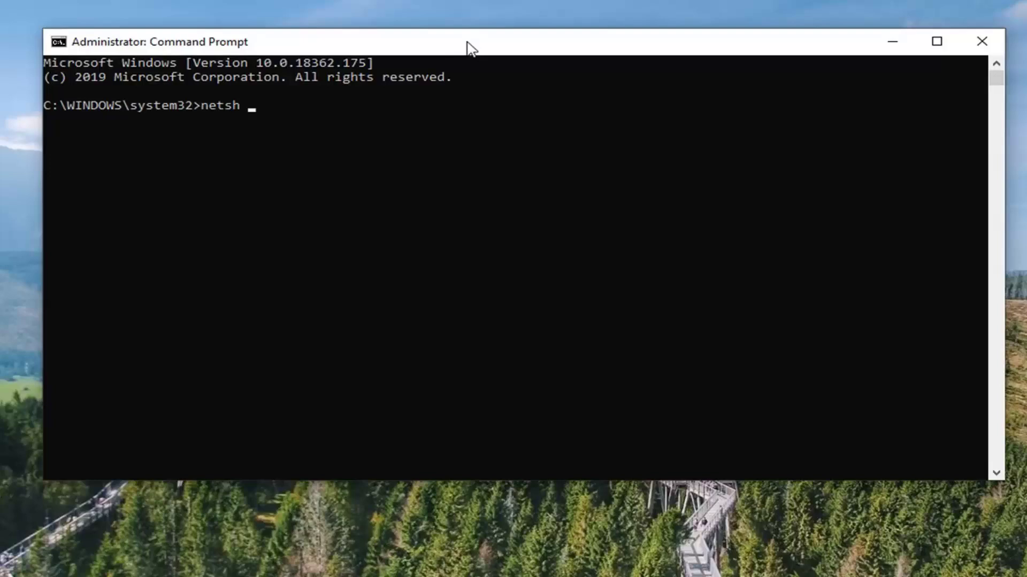
pyautogui.write(' winsock reset')
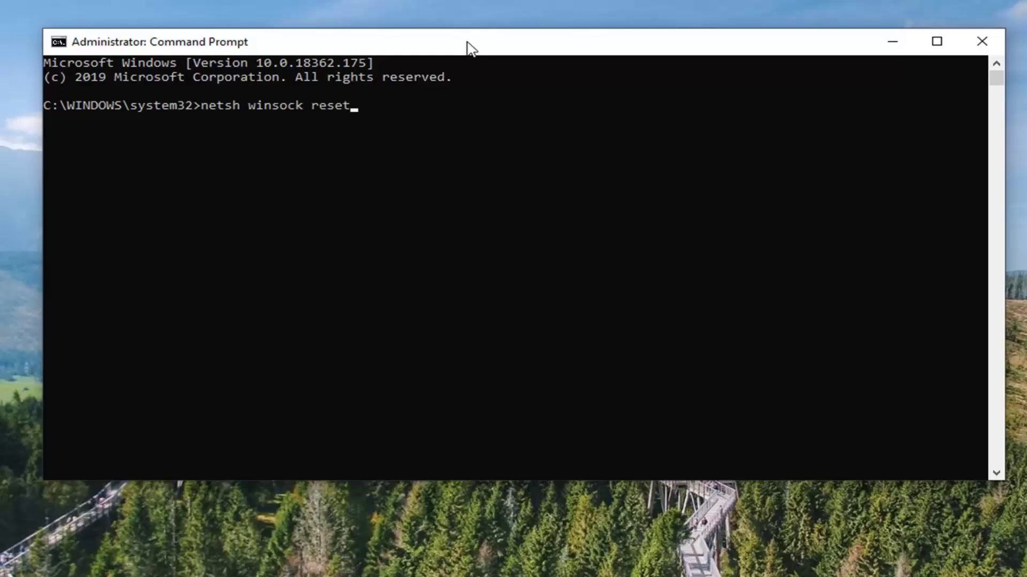
pyautogui.press('Return')
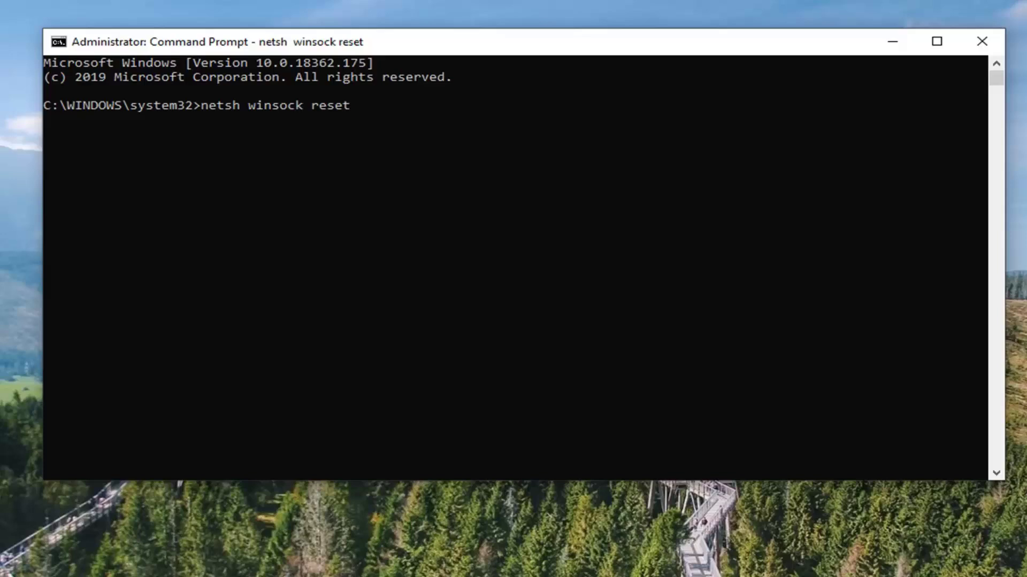